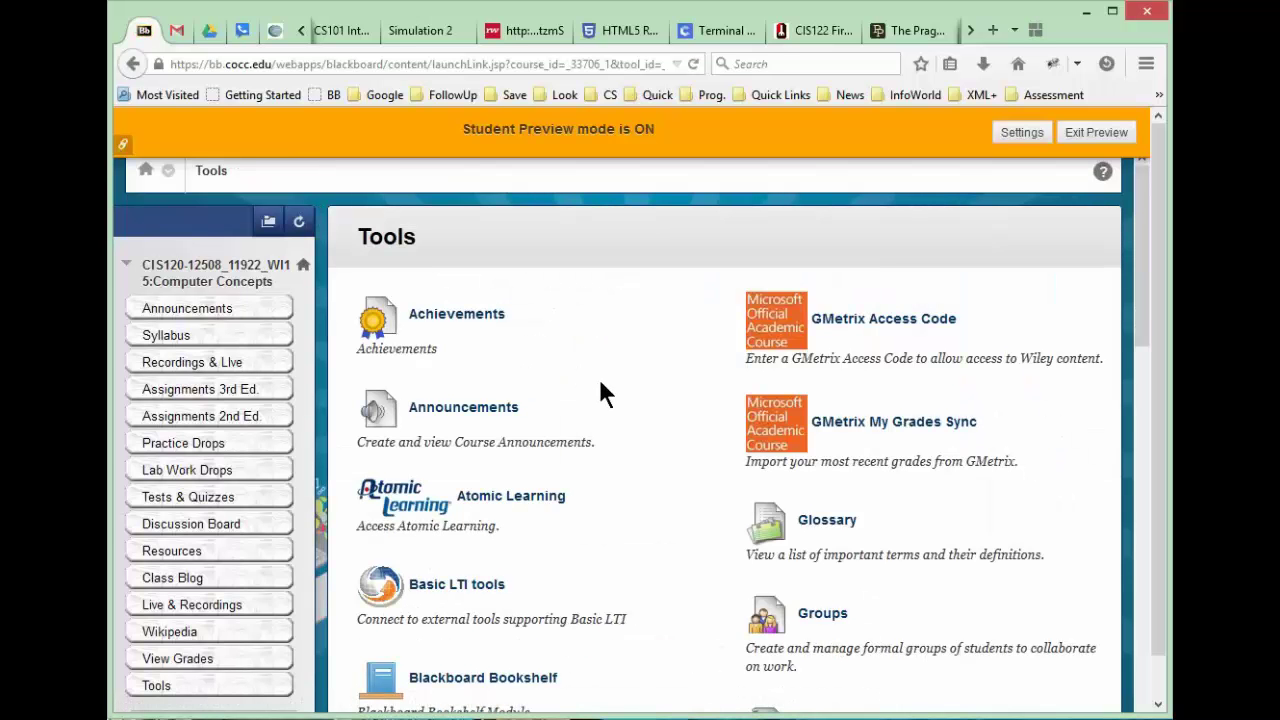
- Scroll down the Tools page and go to the course's Blackboard Collaborate page
scroll(600, 382, down, 3)
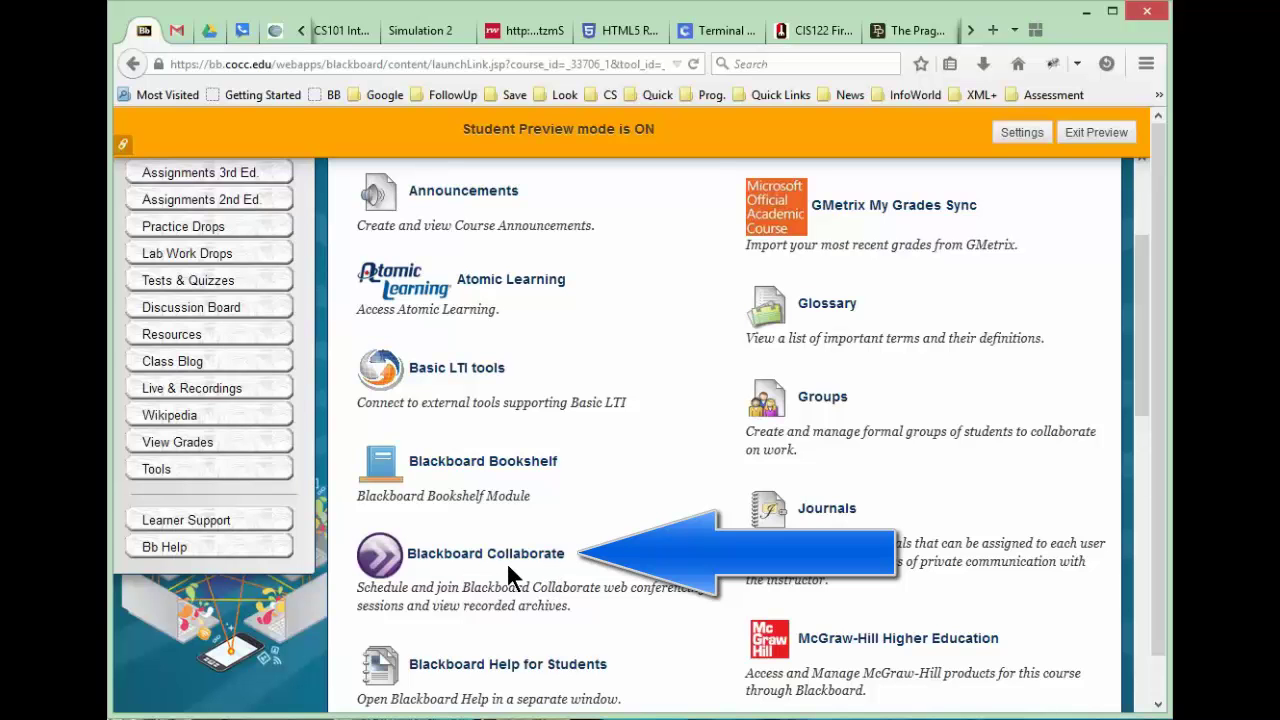
click(448, 560)
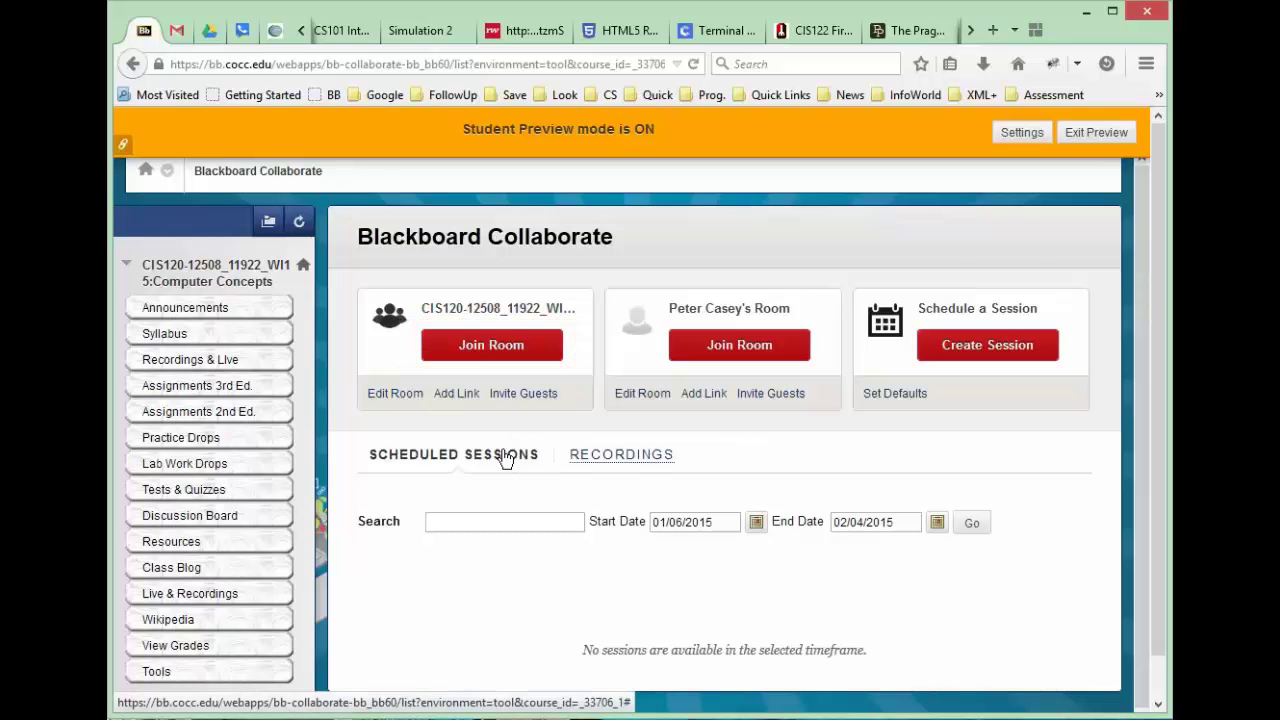
- Show the Recordings list and highlight its Start Date and End Date search range values
click(616, 458)
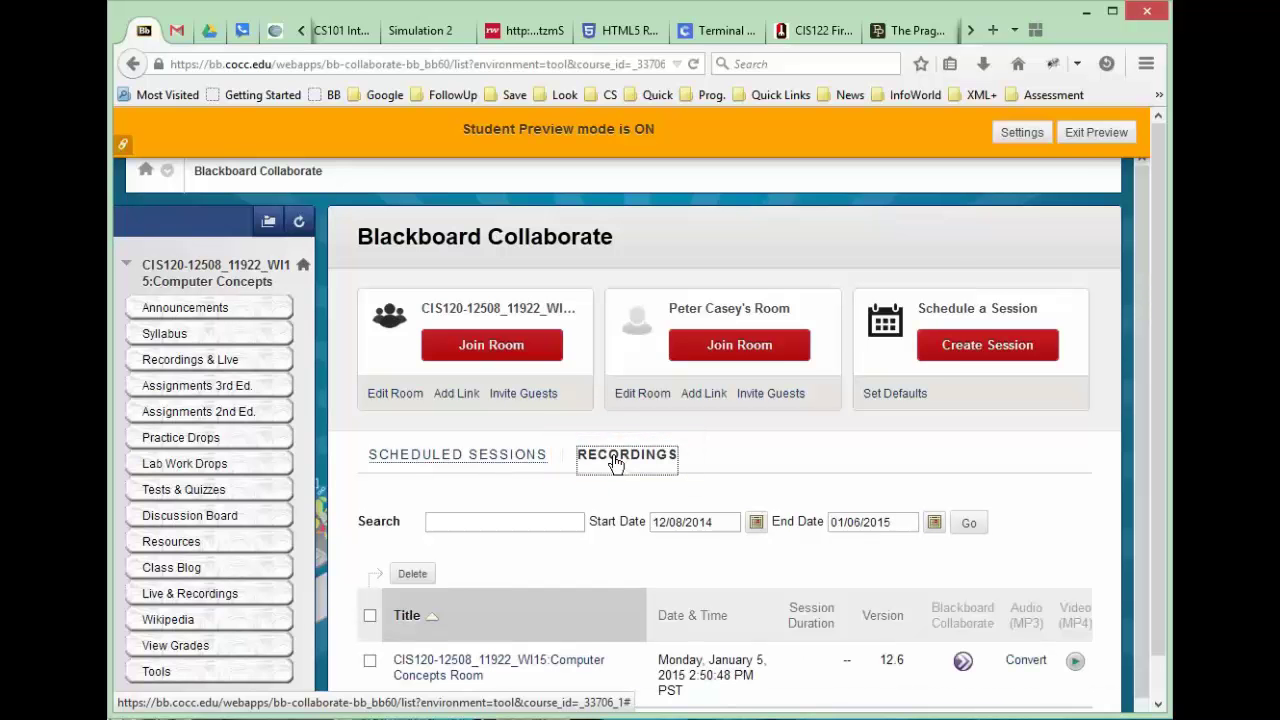
scroll(616, 462, down, 1)
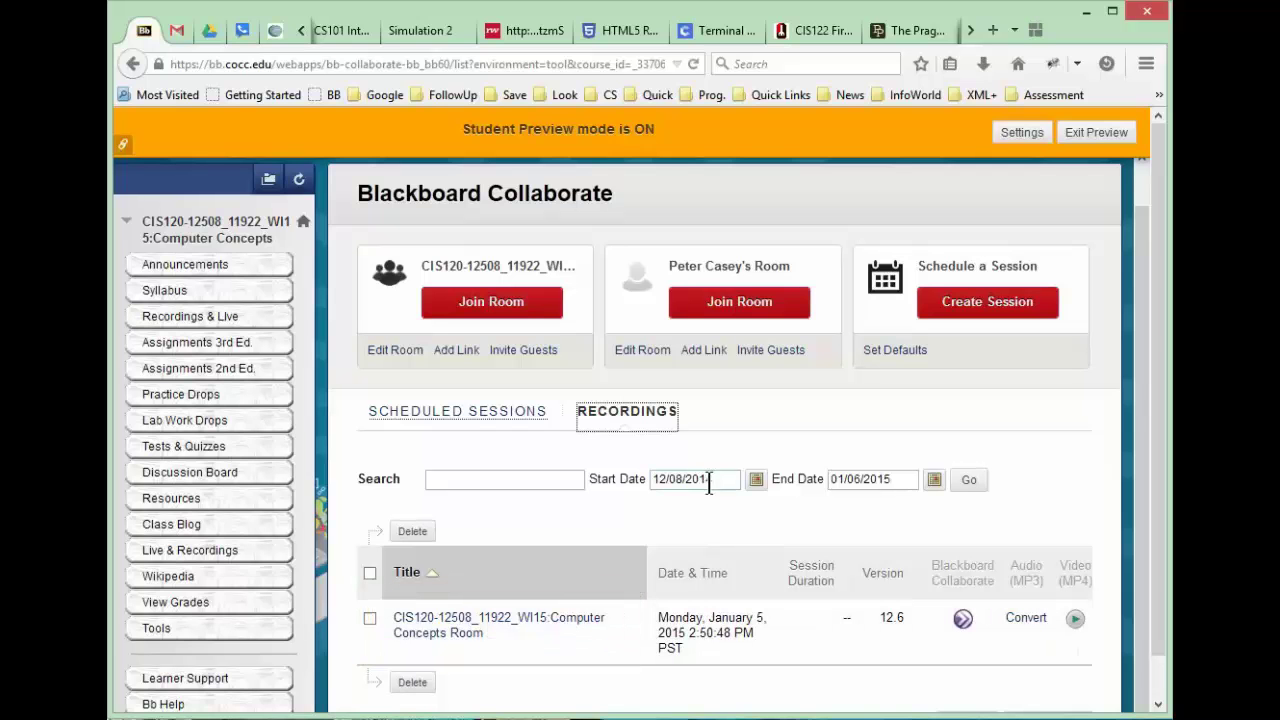
drag(726, 480, 645, 477)
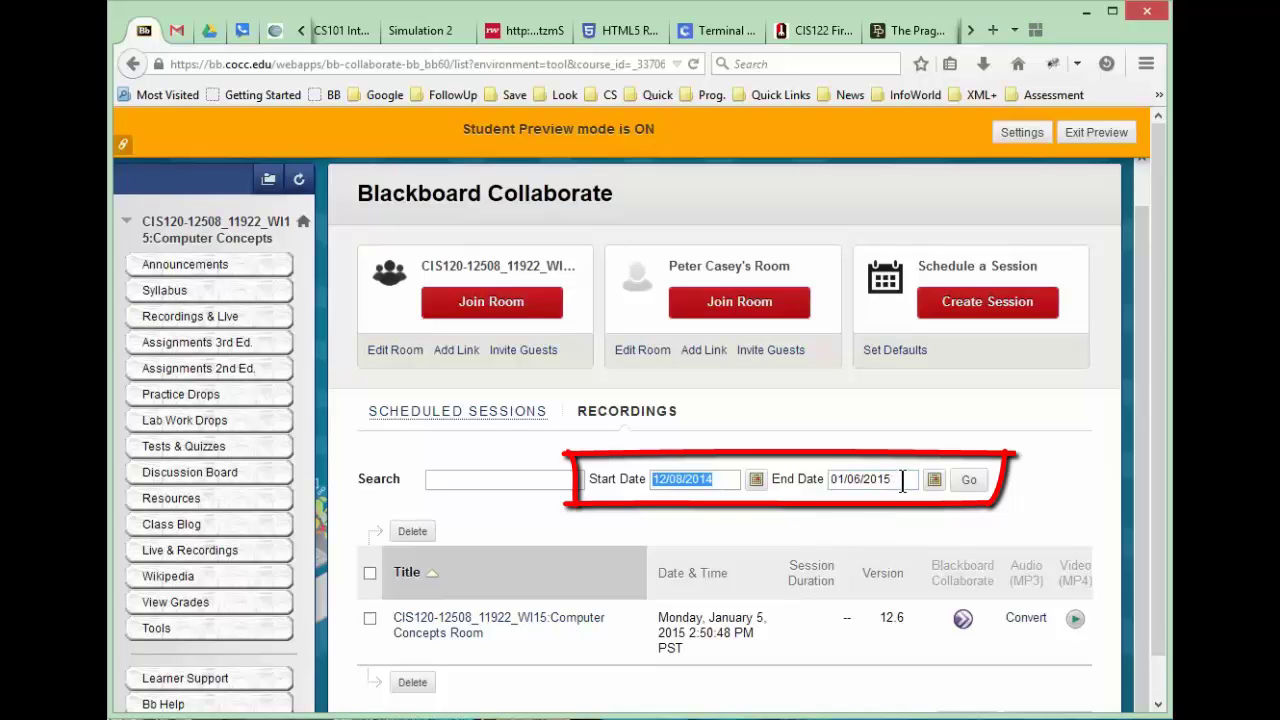
drag(898, 484, 830, 484)
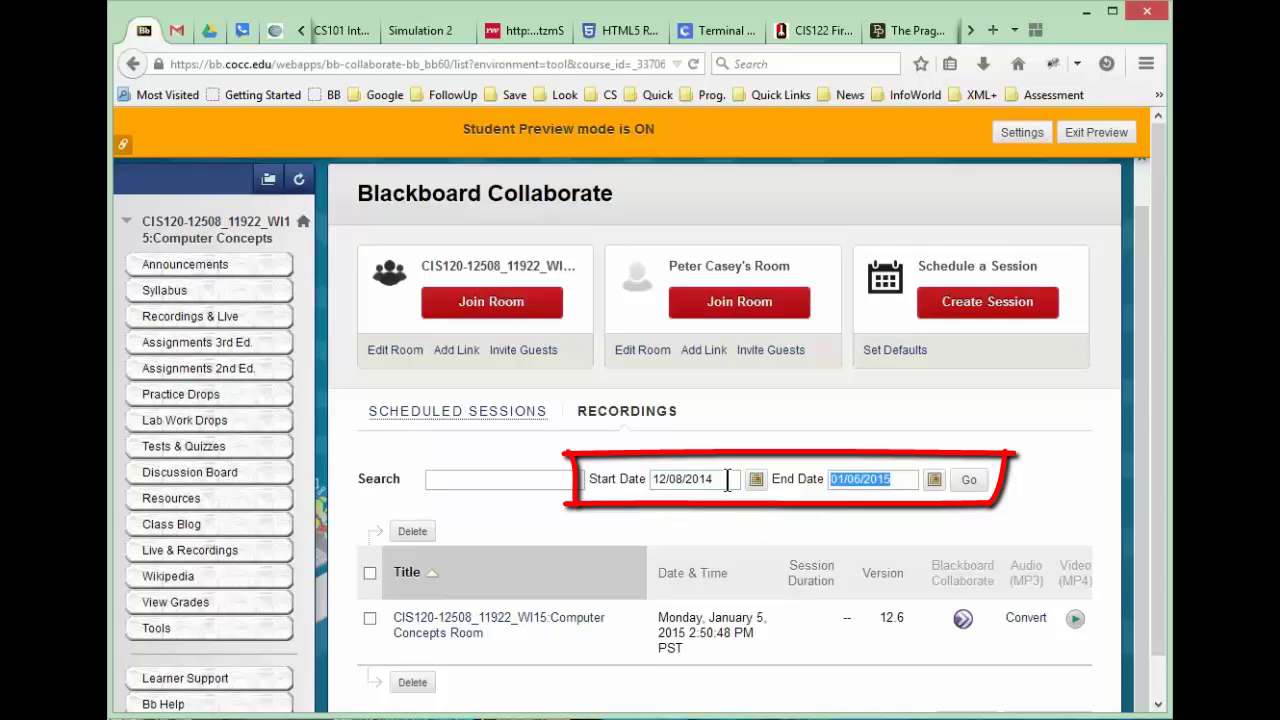
drag(716, 484, 651, 484)
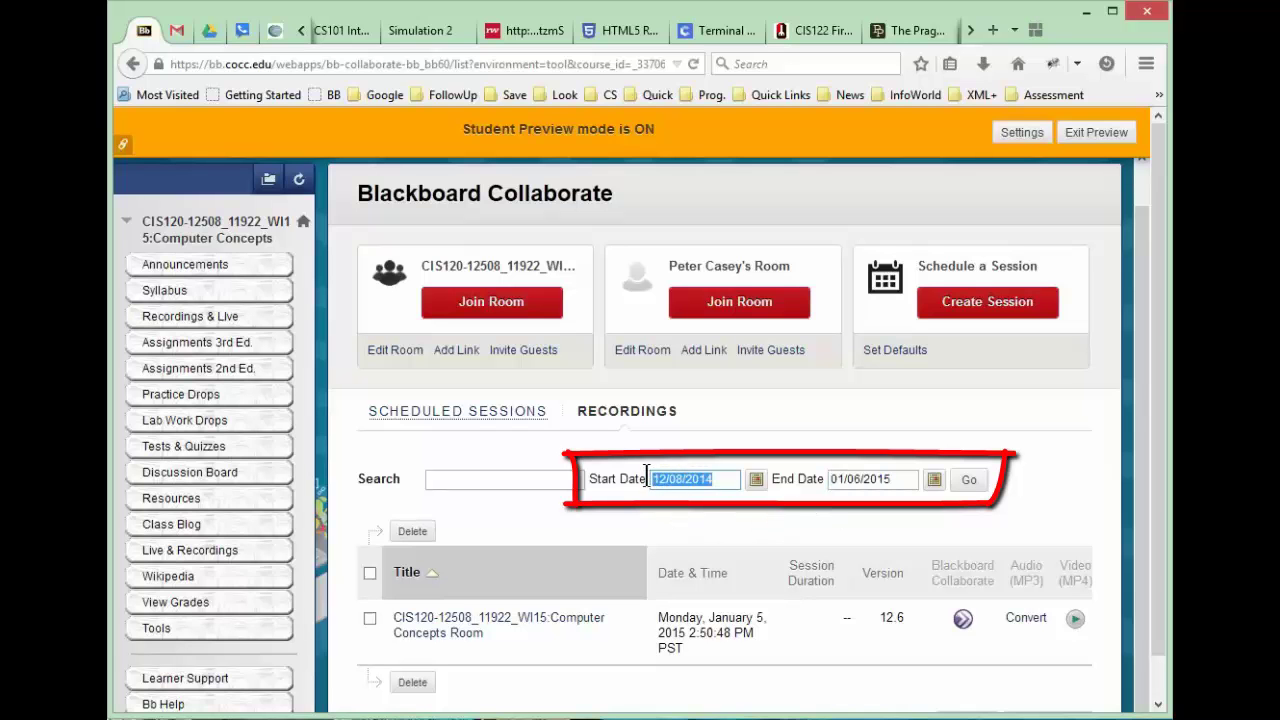
- Open the Computer Concepts Room recording details and cancel the play.collab download prompt
click(455, 625)
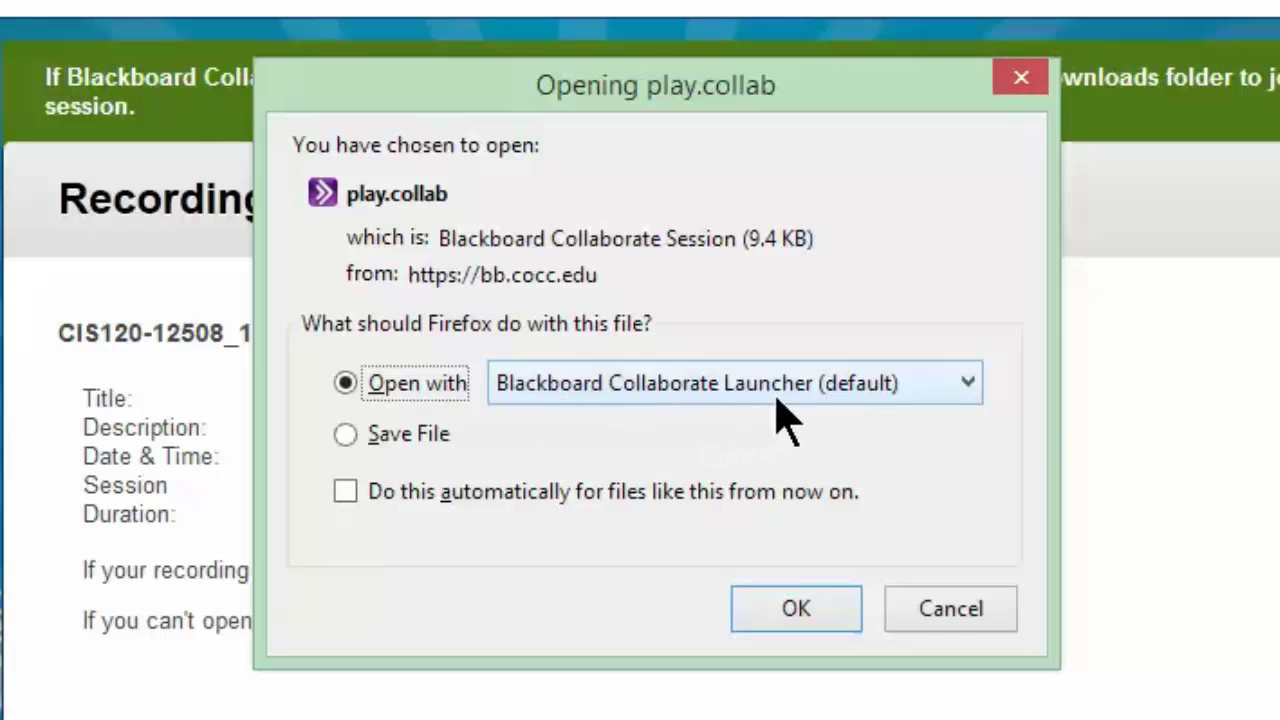
click(965, 383)
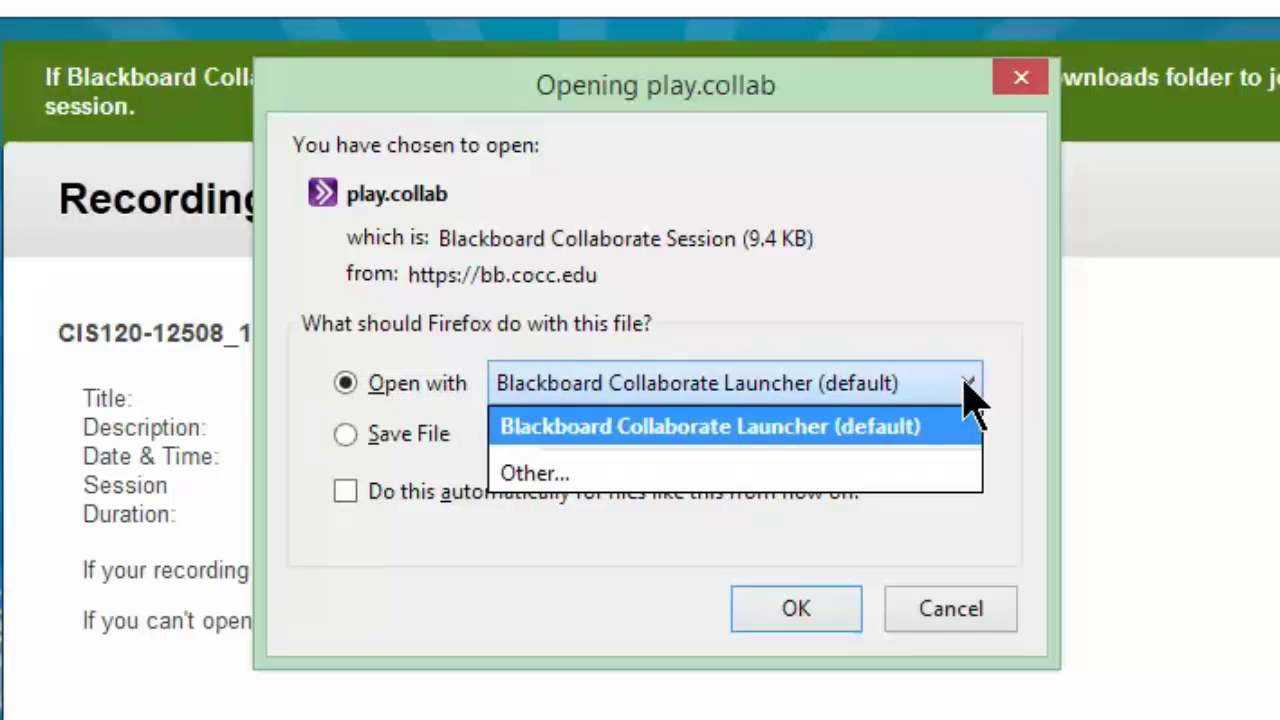
click(966, 388)
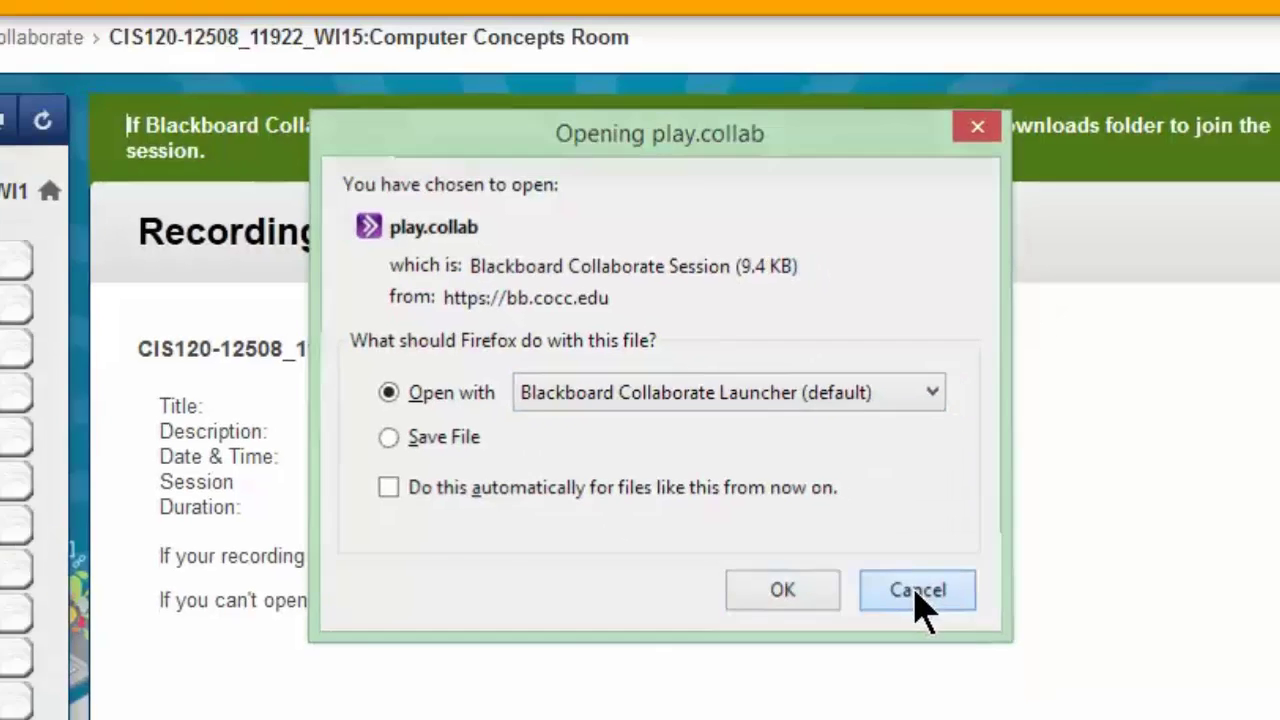
click(917, 590)
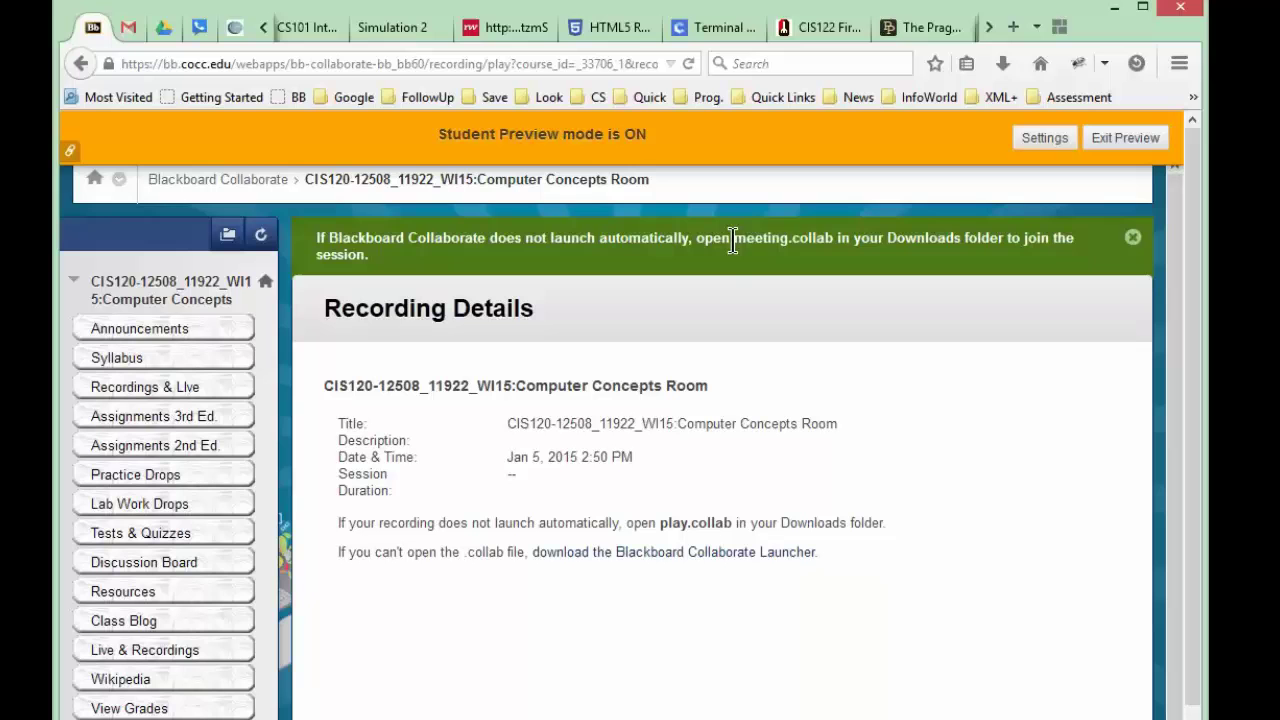
drag(733, 240, 833, 242)
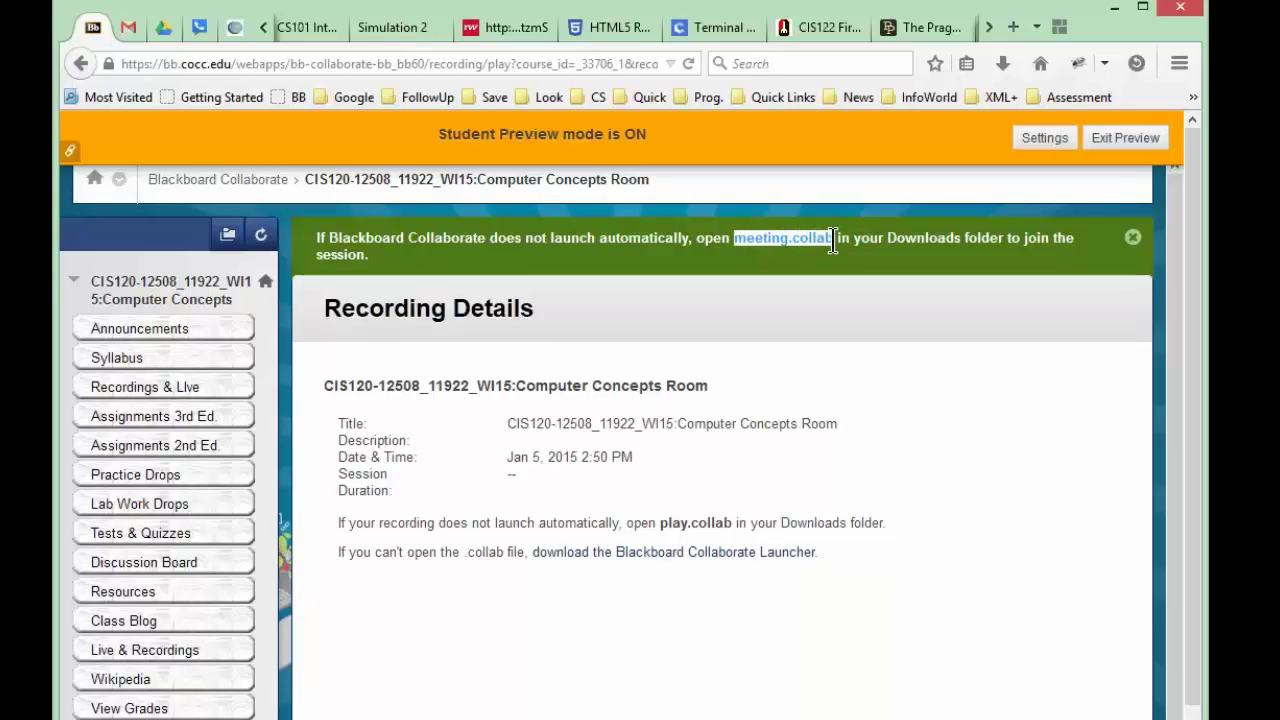
click(588, 553)
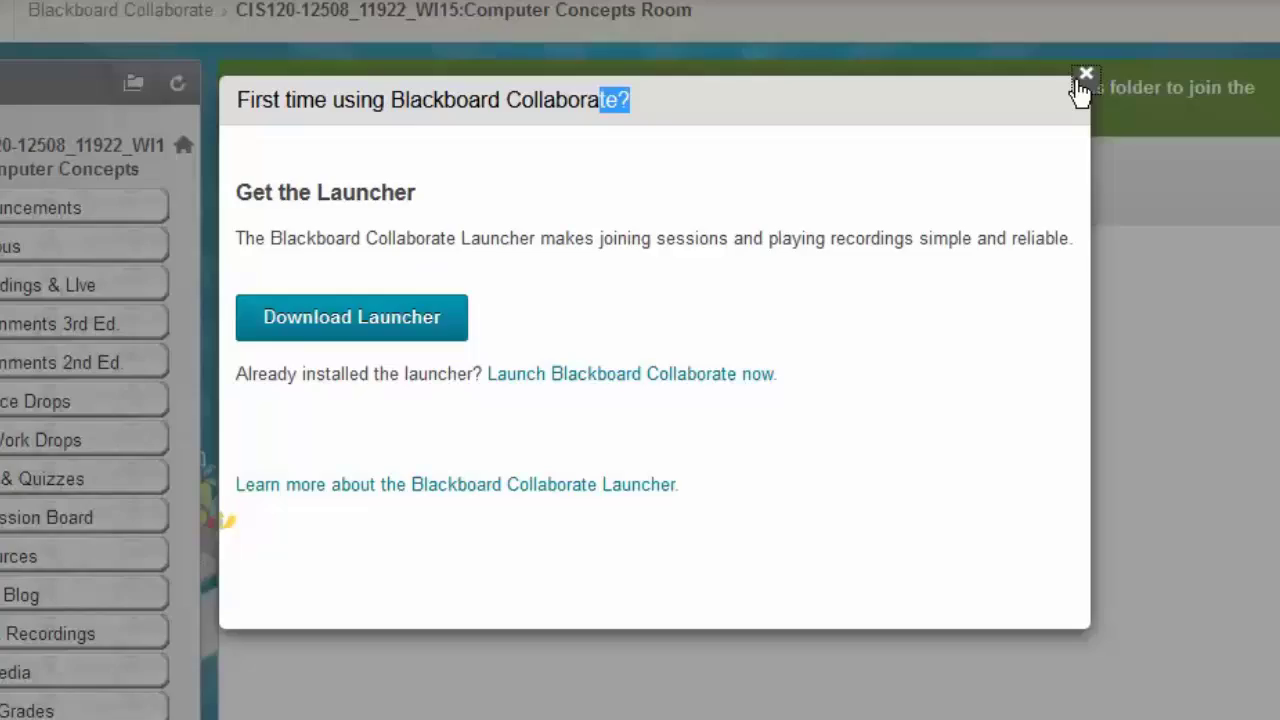
click(944, 233)
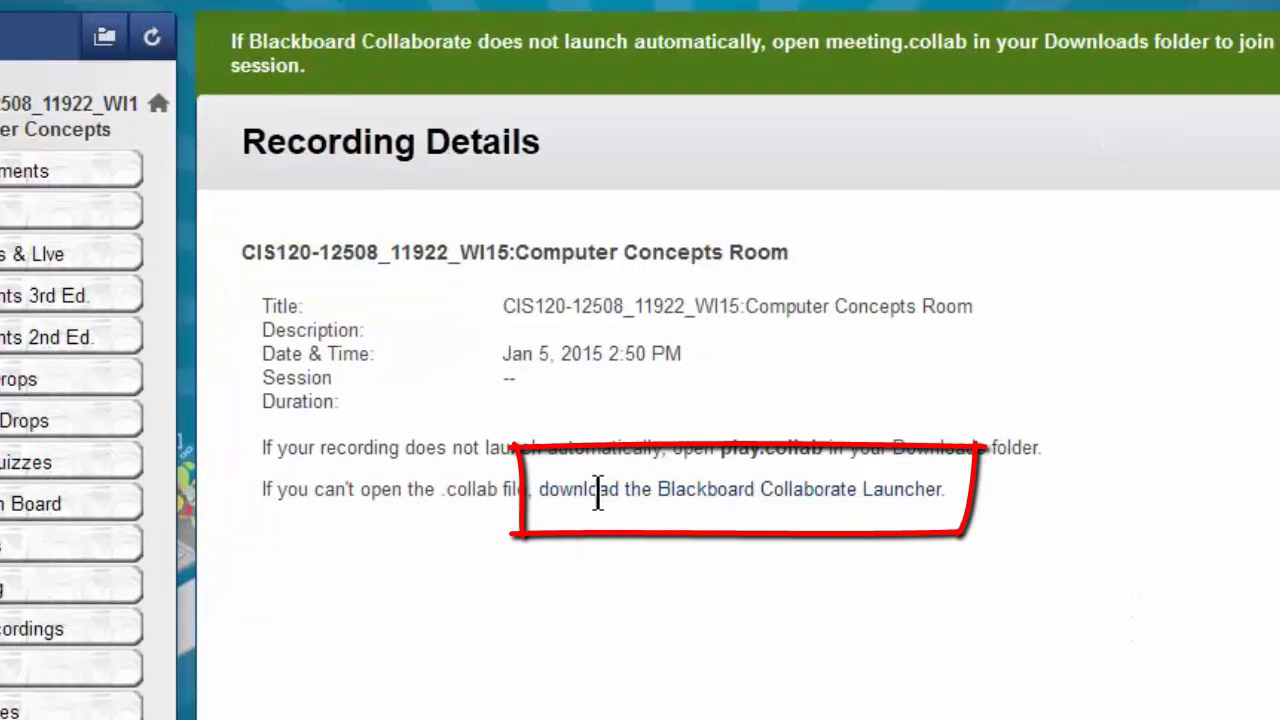
click(700, 489)
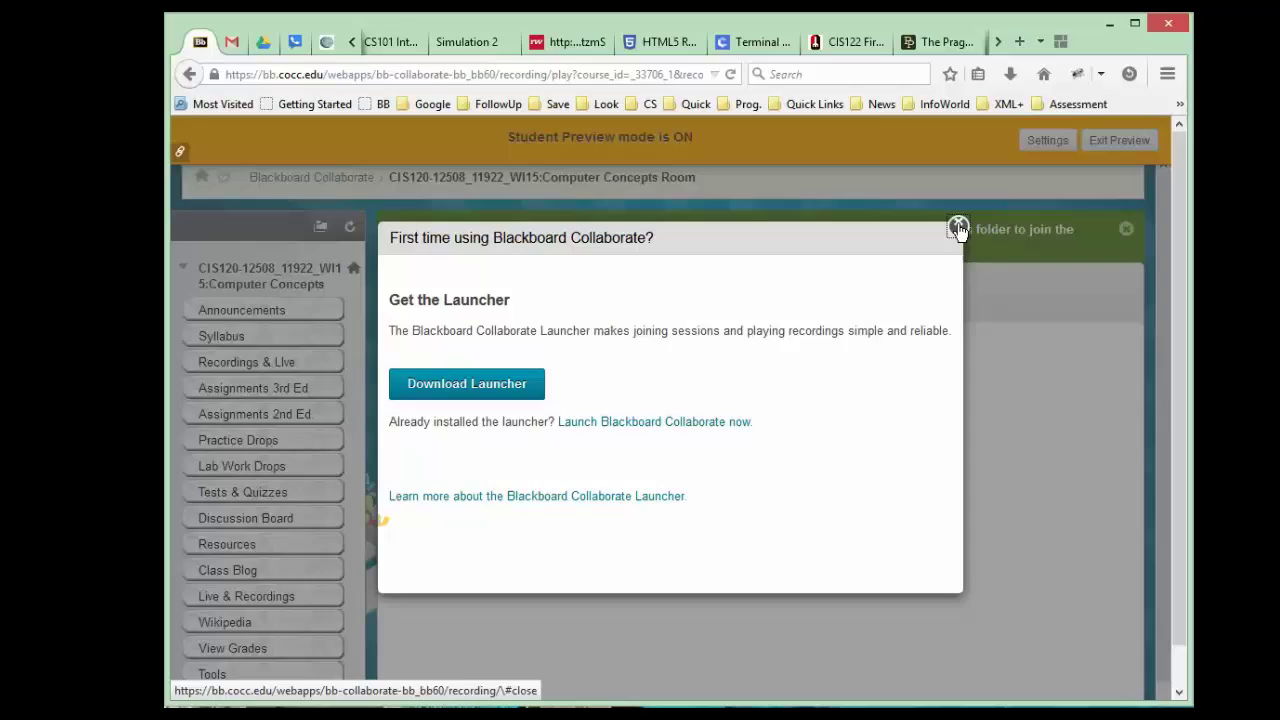
click(958, 226)
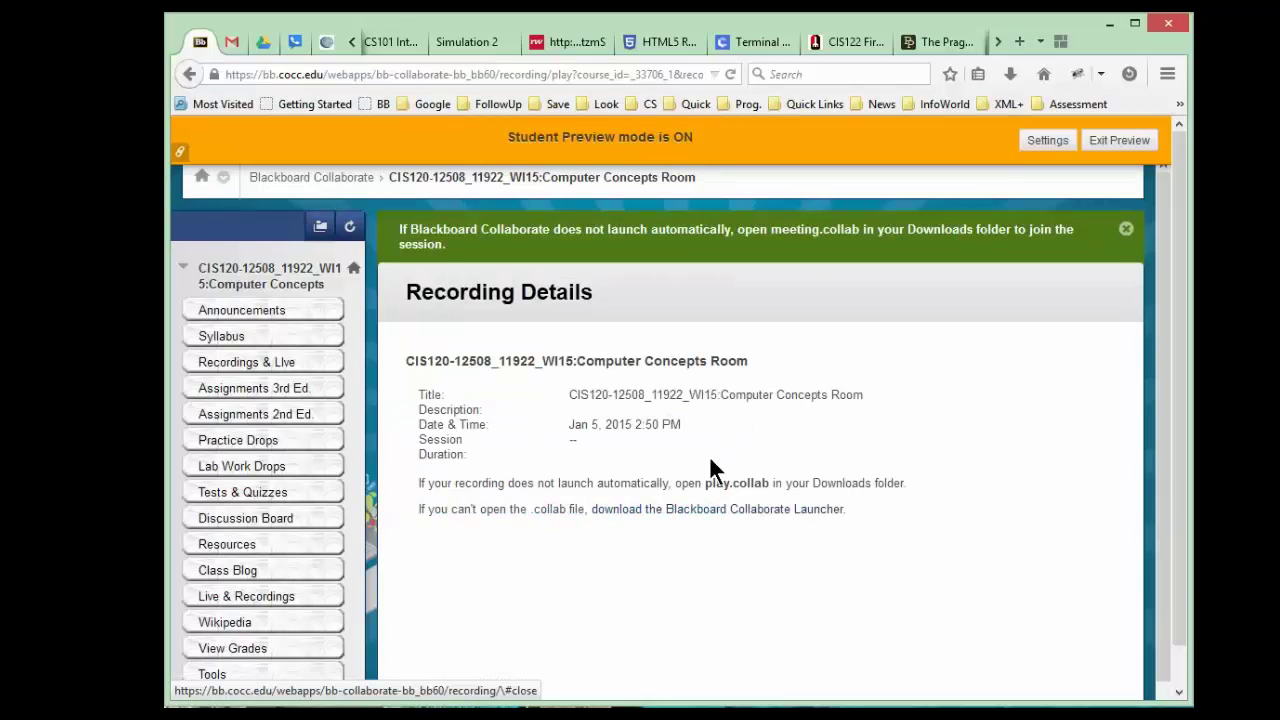
- Return to the Recordings list and launch the Computer Concepts Room recording with the Collaborate launcher
click(1126, 230)
key(alt+Left)
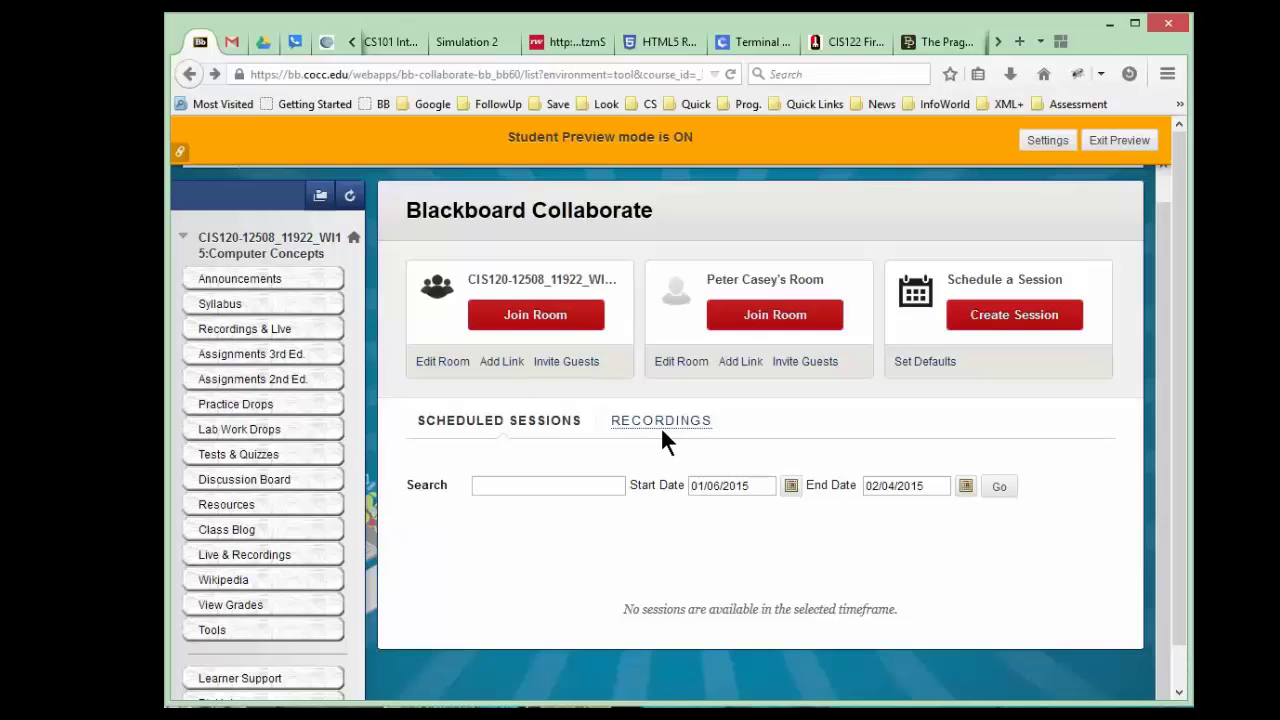
click(667, 424)
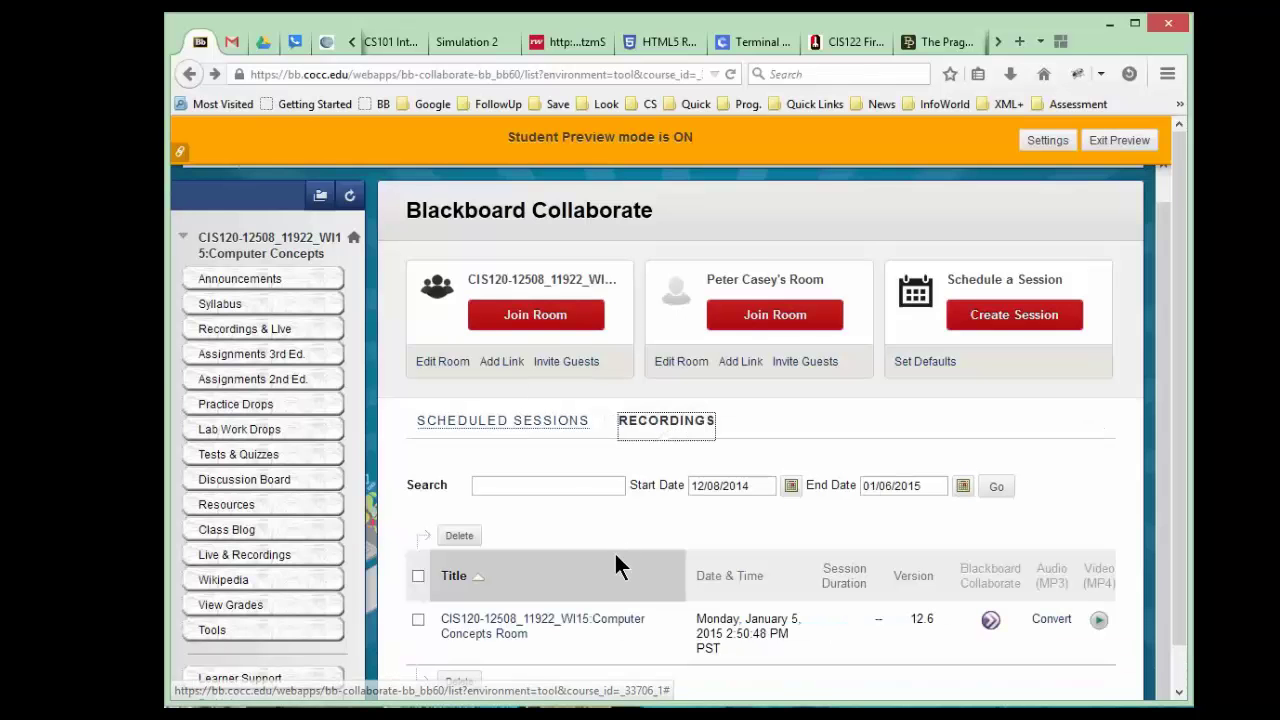
click(455, 625)
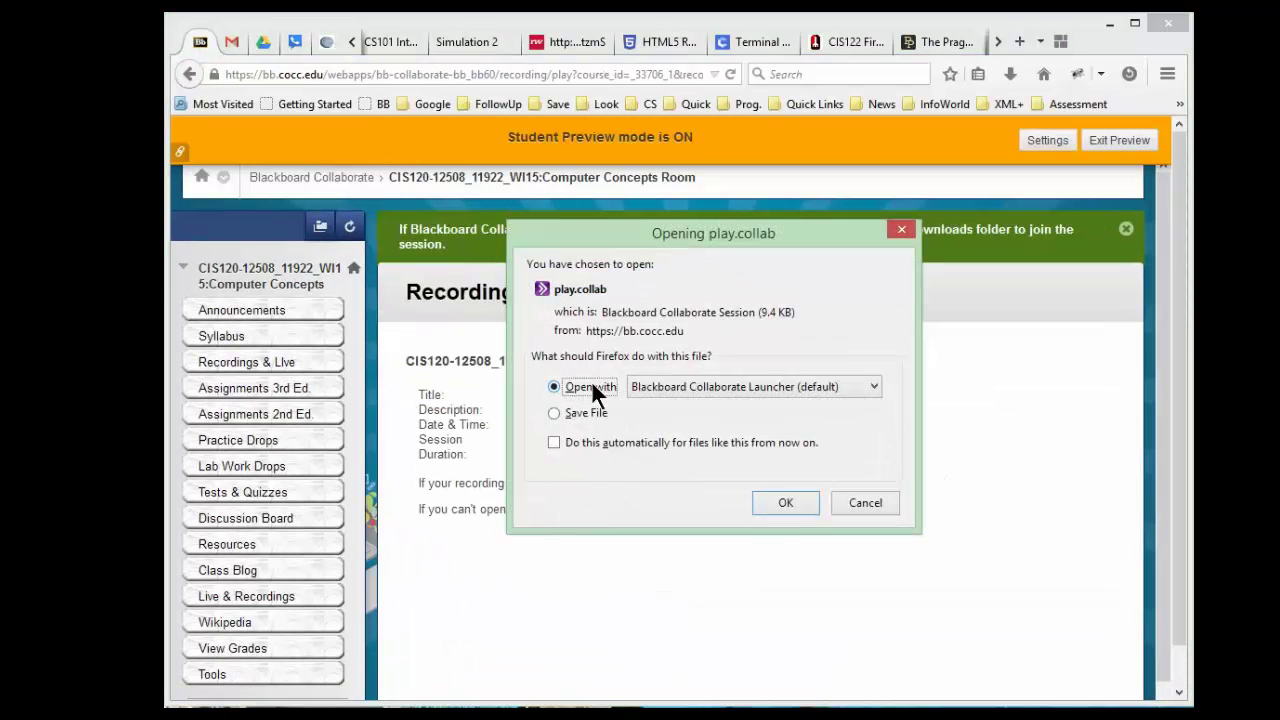
click(790, 501)
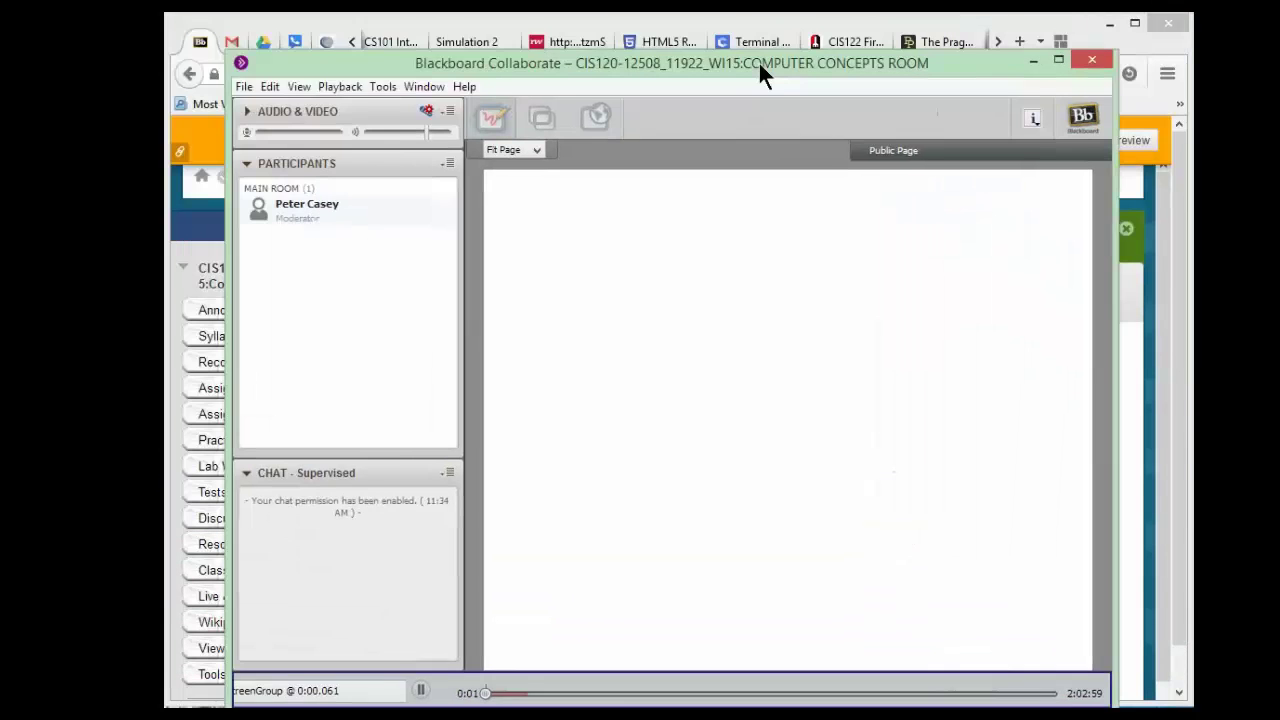
- Reposition the Collaborate player window and pause playback at 0:18
mouse_move(758, 60)
mouse_down()
mouse_move(778, 38)
mouse_move(757, 44)
mouse_up()
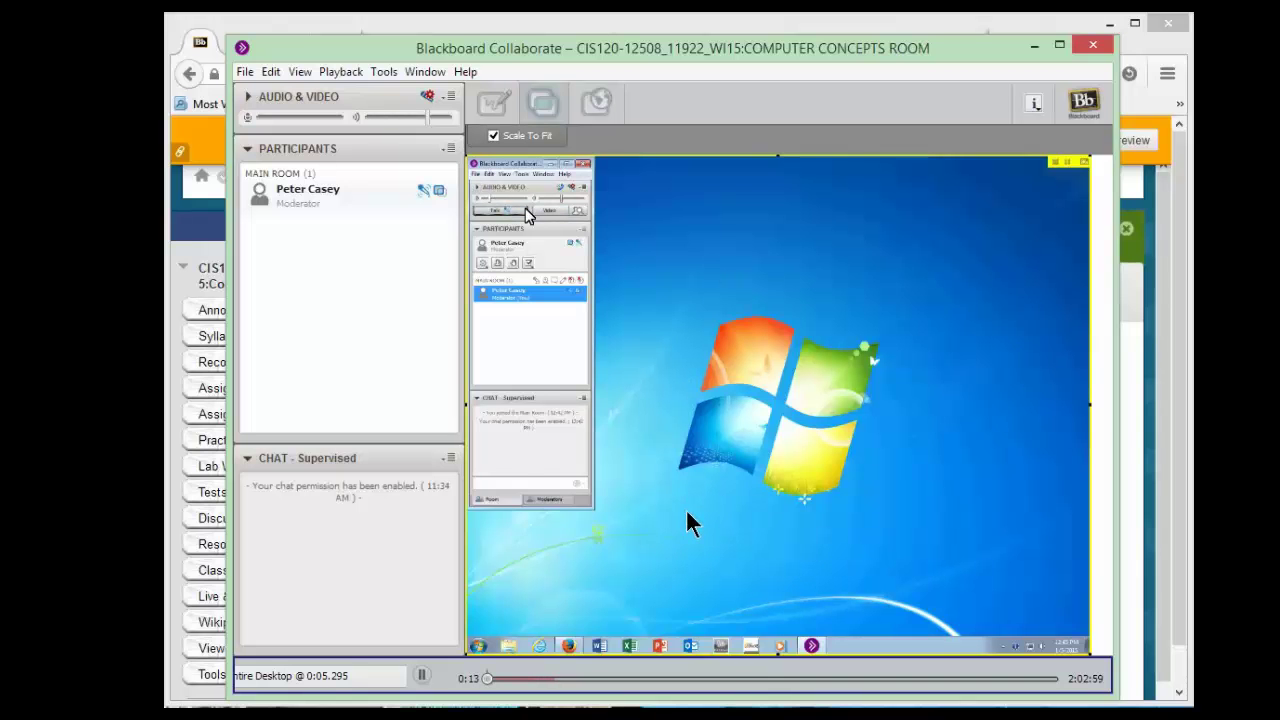
click(421, 676)
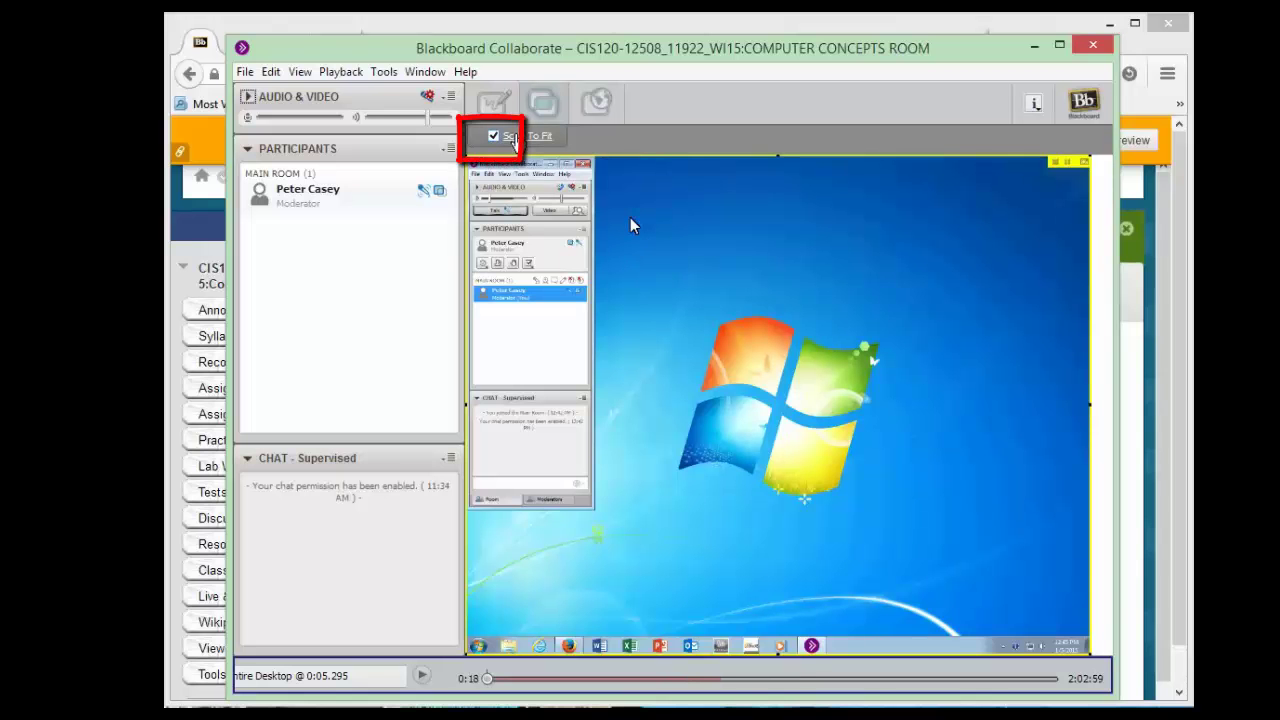
- Toggle Scale To Fit off and back on for the shared desktop
click(513, 137)
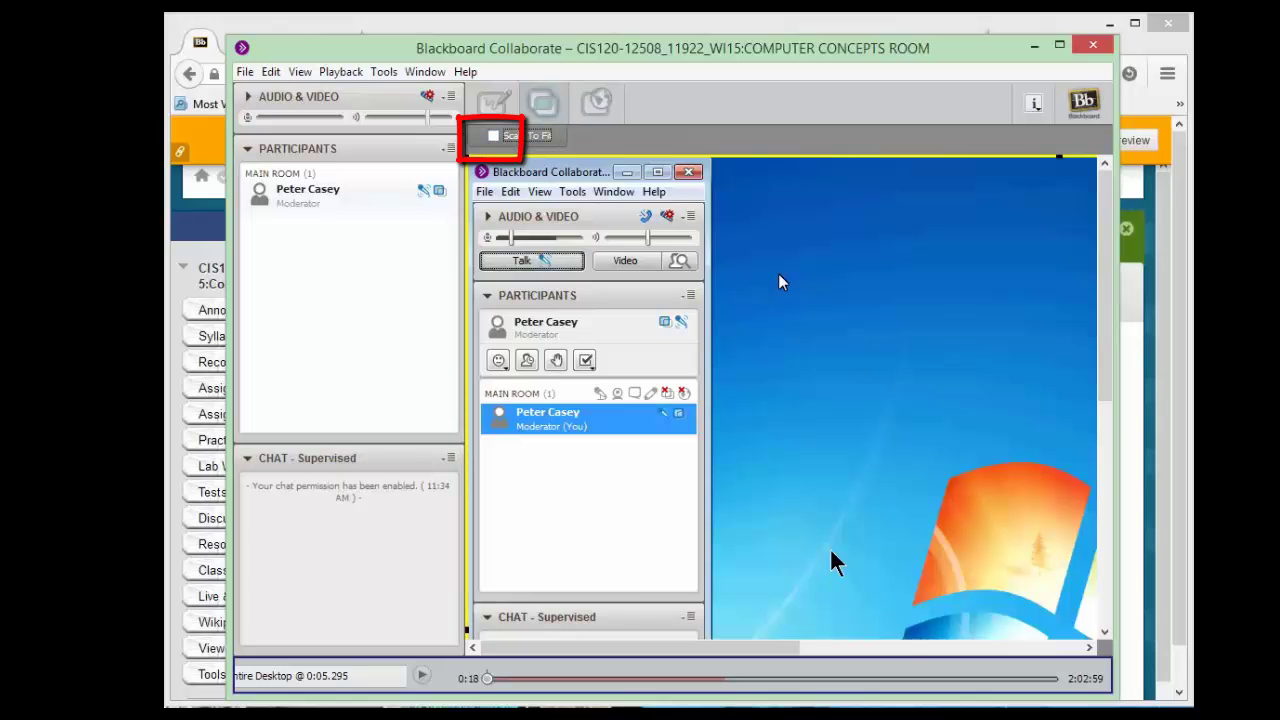
mouse_move(770, 652)
mouse_down()
mouse_move(1051, 677)
mouse_move(757, 643)
mouse_up()
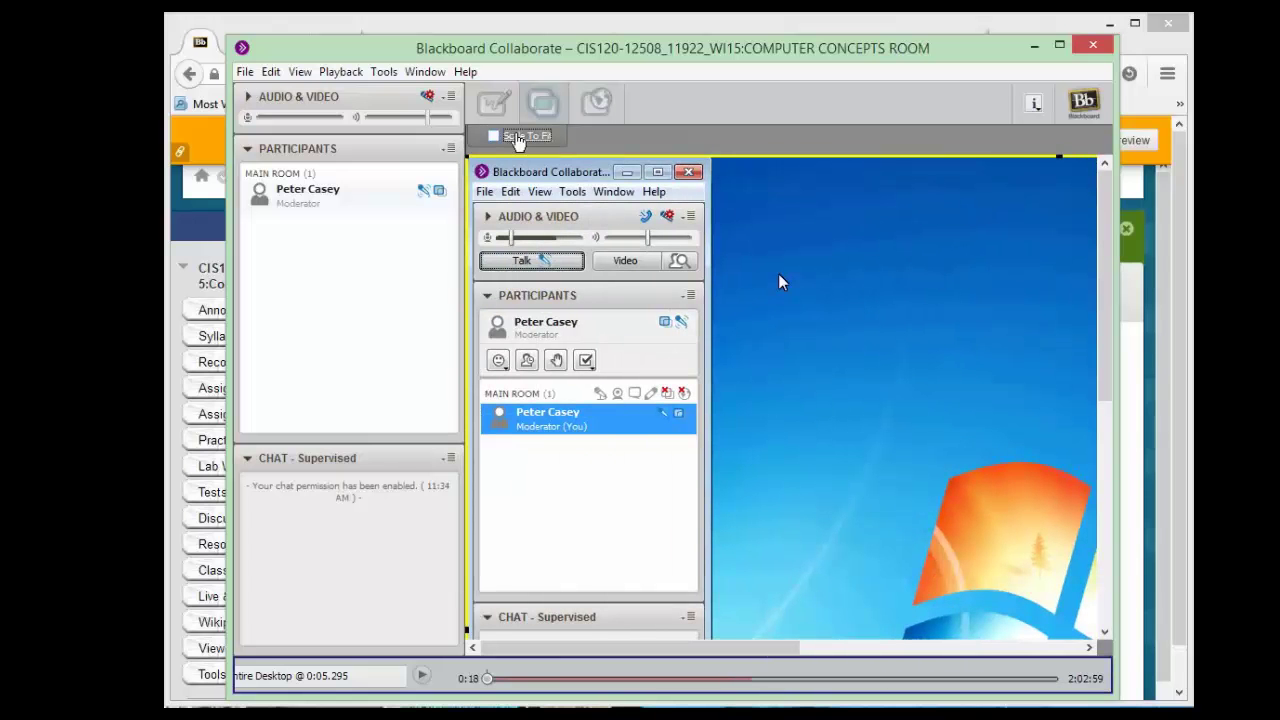
click(495, 137)
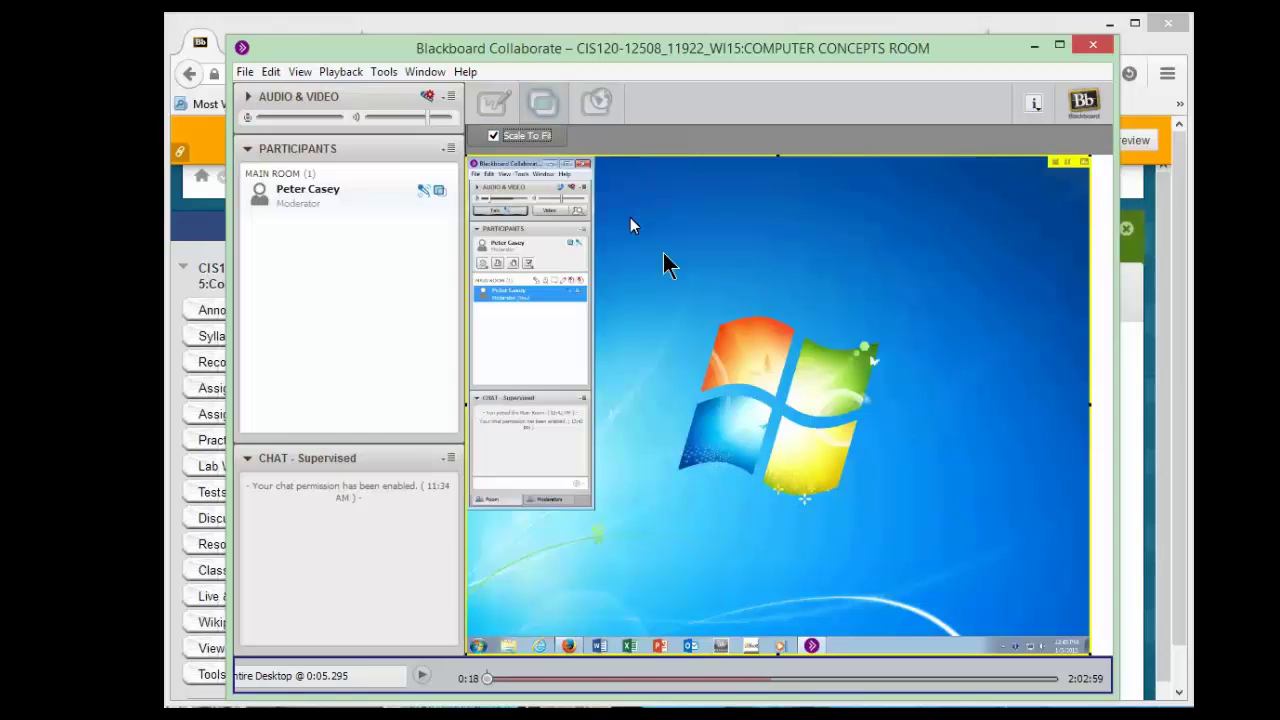
- Hide the side bar via the View menu and switch Scale To Fit off
click(301, 73)
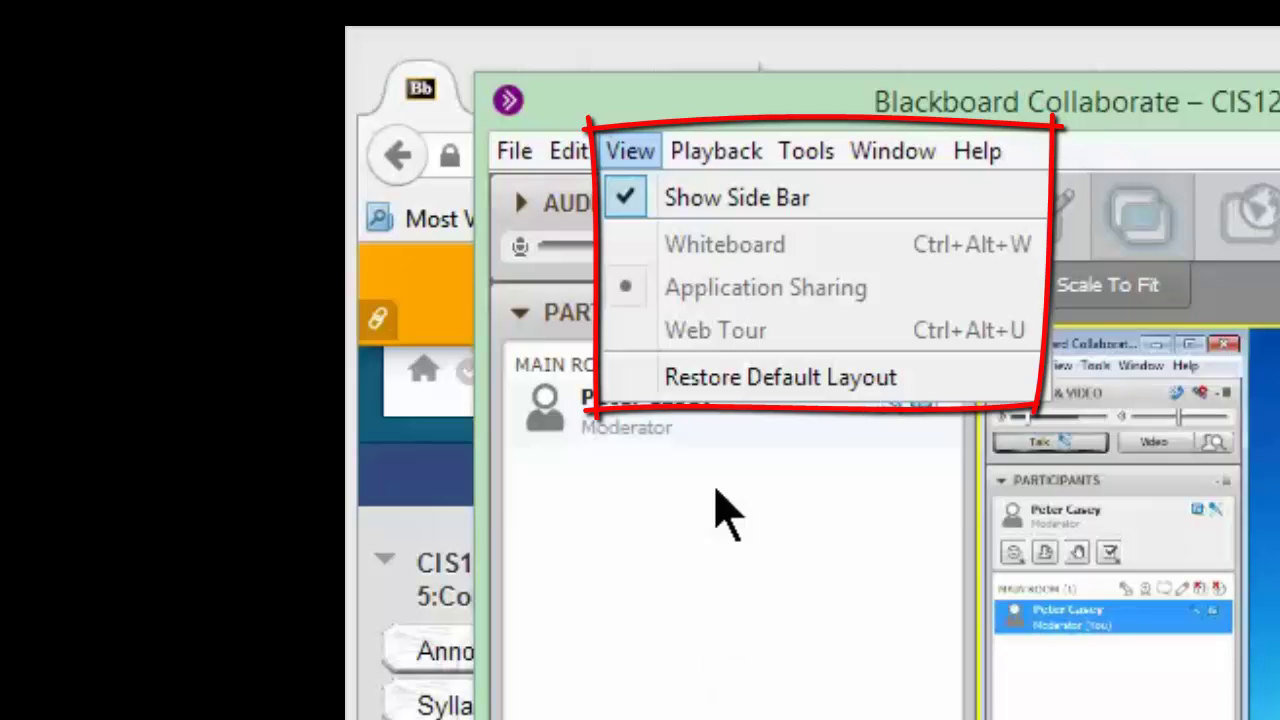
click(700, 205)
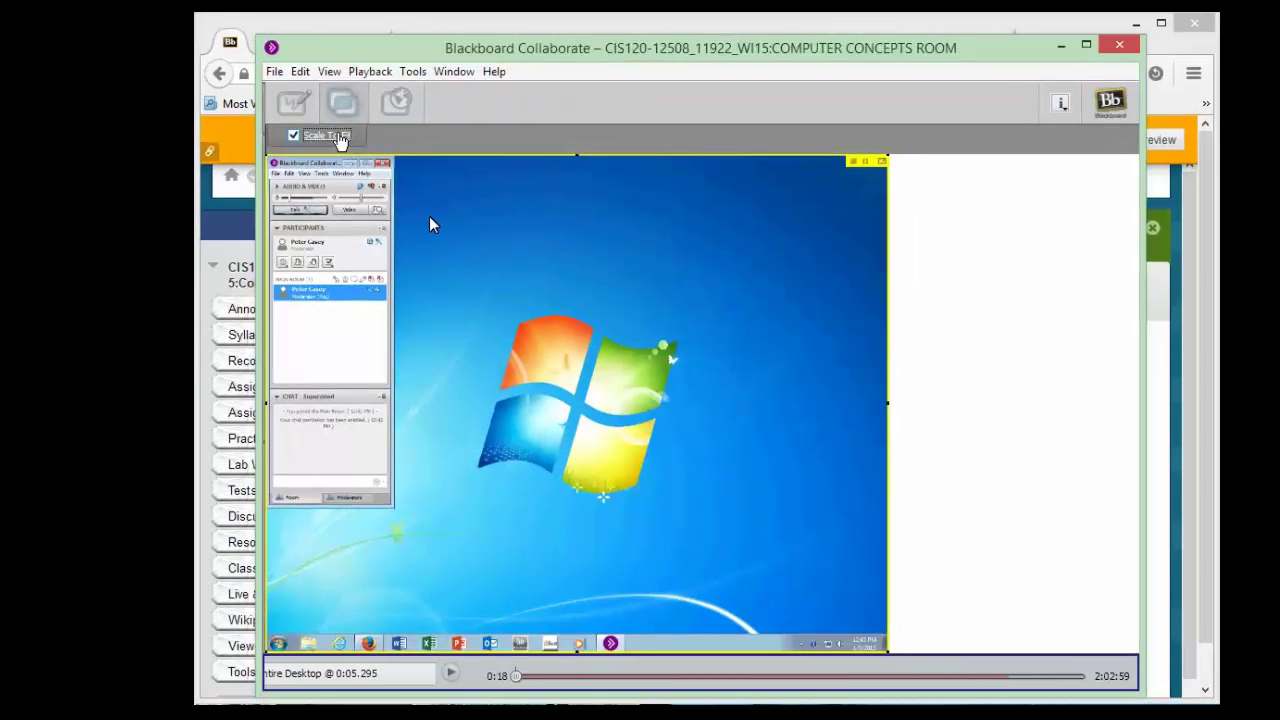
click(338, 137)
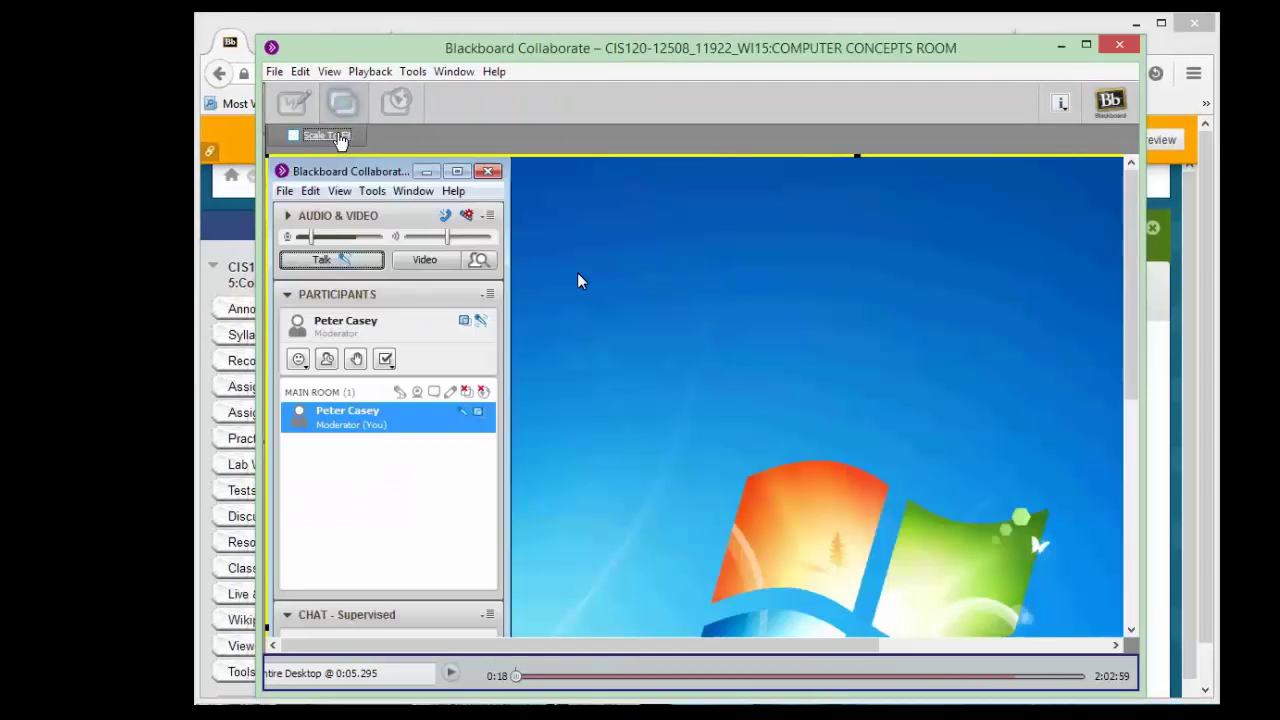
- Close the Blackboard Collaborate player window
click(1120, 46)
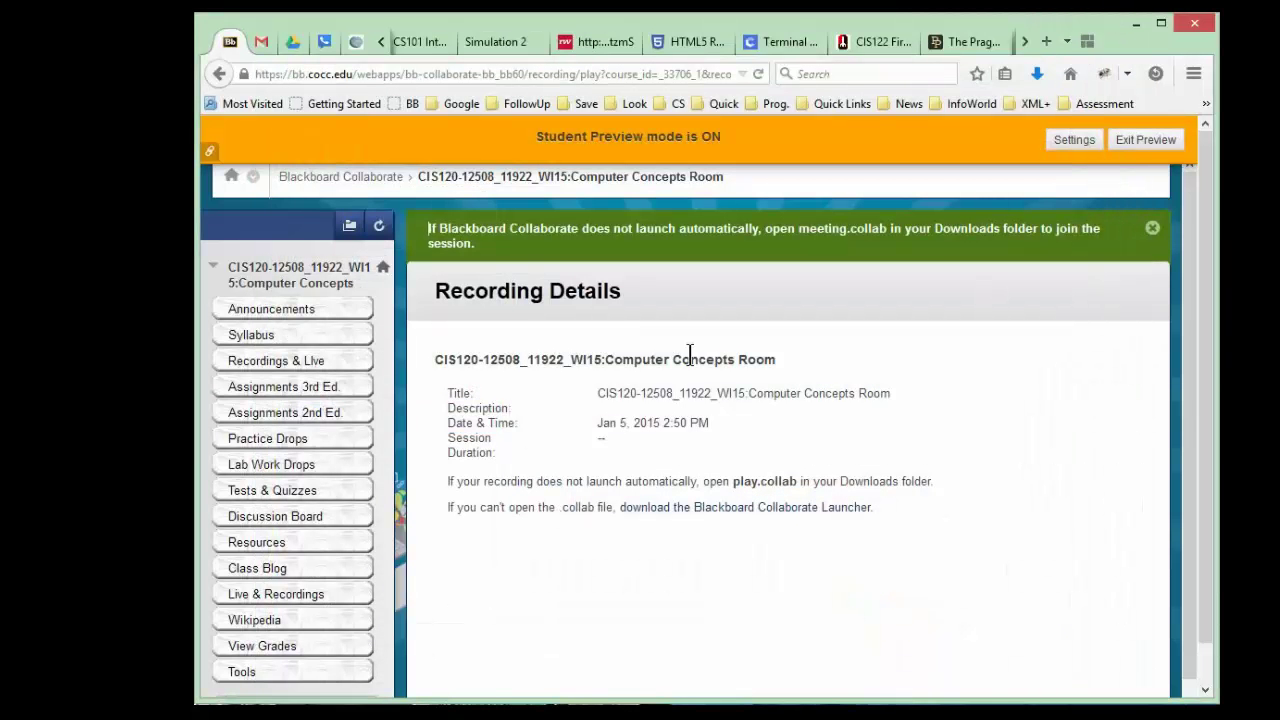